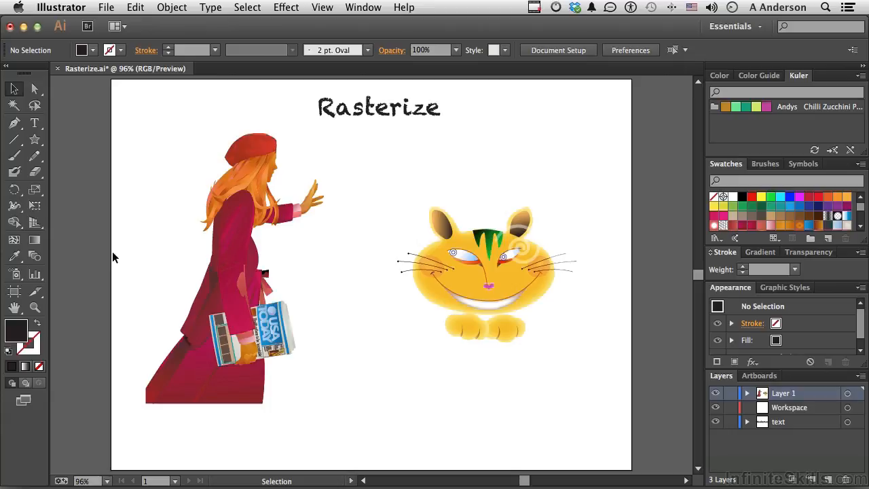
Inspect the vector paths of the woman group and the cat group by selecting each, finishing with nothing selected
click(238, 280)
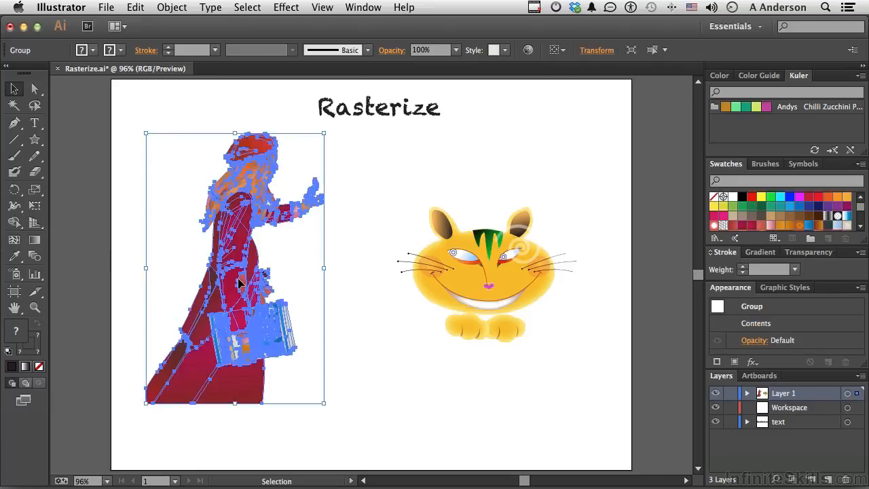
click(480, 278)
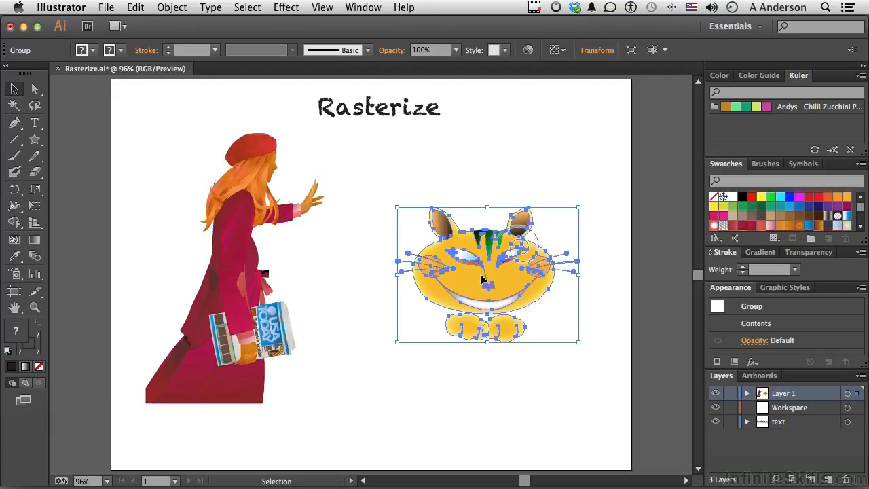
click(343, 267)
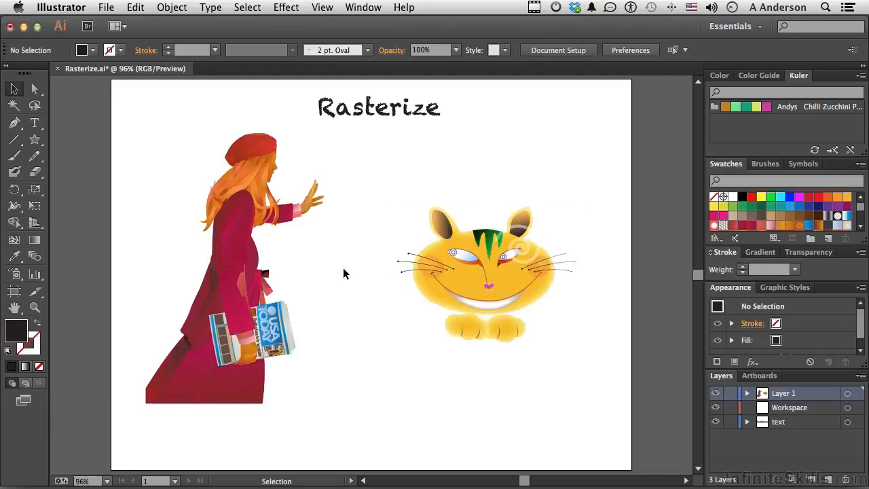
Examine the artwork in Outline view and return to the full-color Preview
click(322, 7)
click(326, 26)
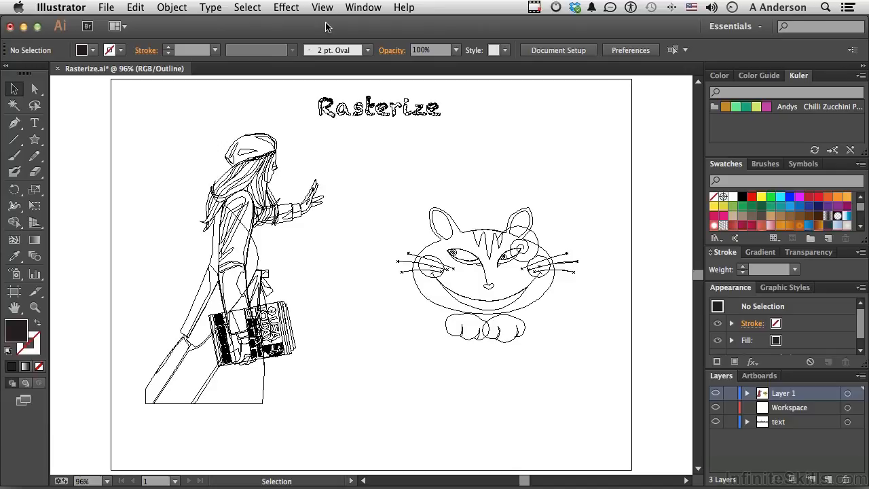
click(323, 9)
click(323, 24)
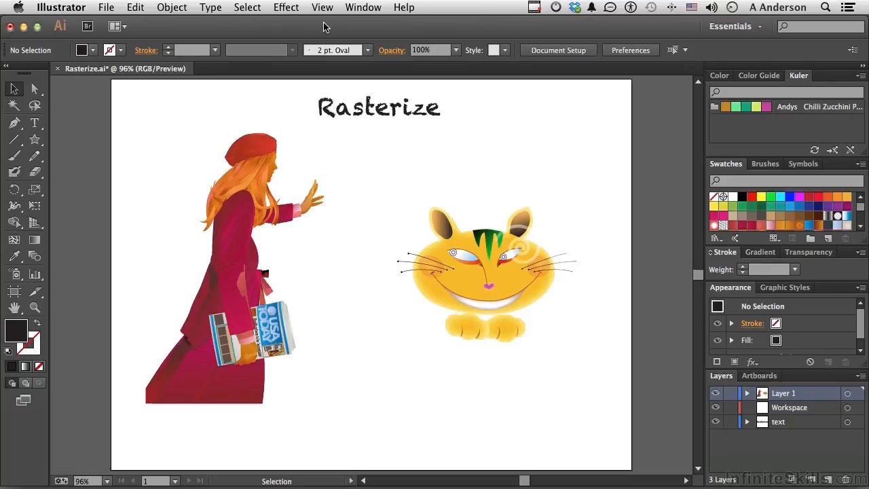
key(super+y)
key(super+y)
Review the color model and resolution choices of the Rasterize effect for the woman group without applying it
click(252, 212)
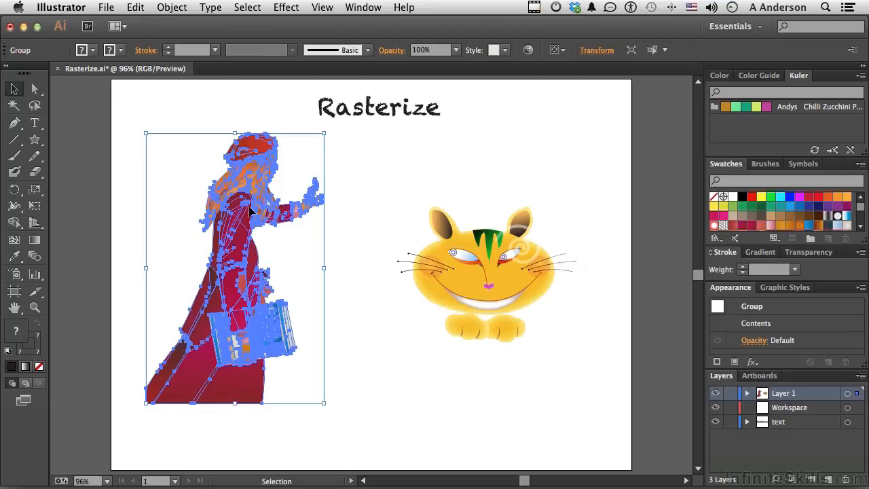
click(283, 8)
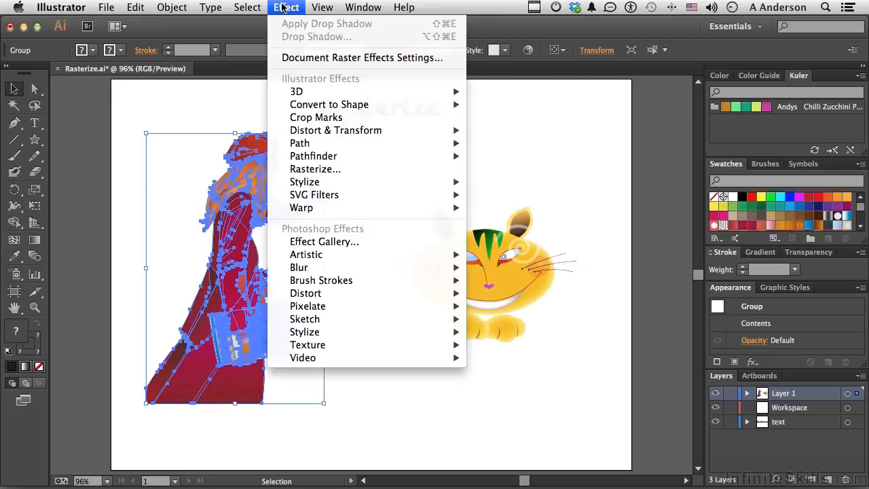
click(332, 169)
drag(337, 110, 386, 77)
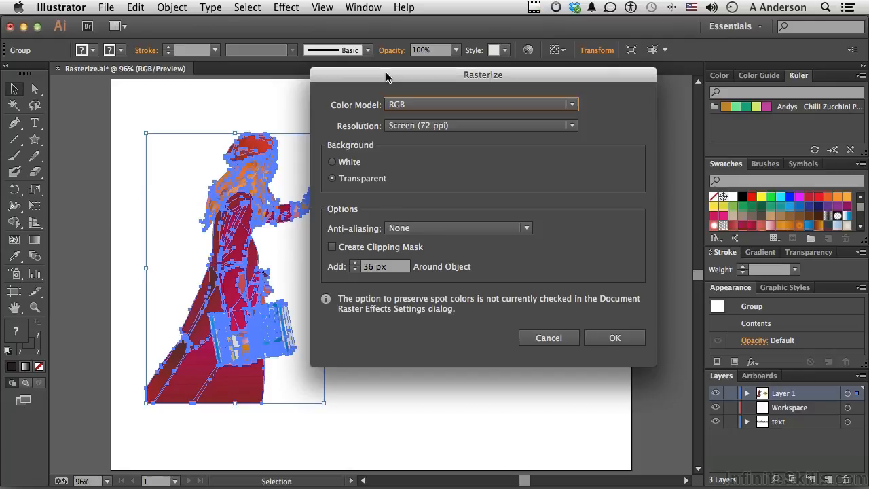
click(405, 105)
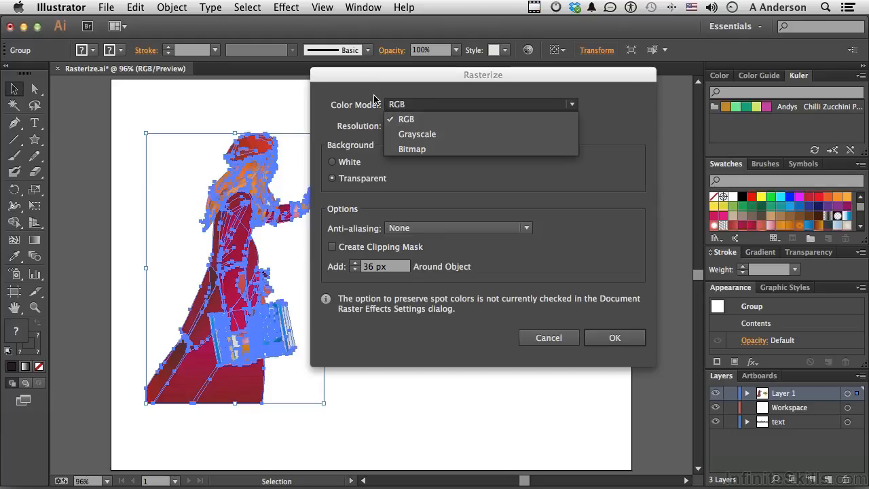
click(374, 98)
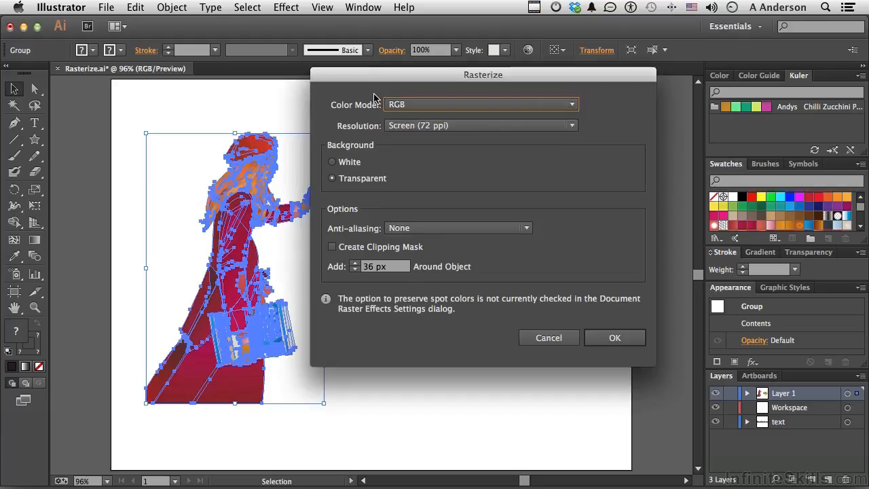
click(417, 126)
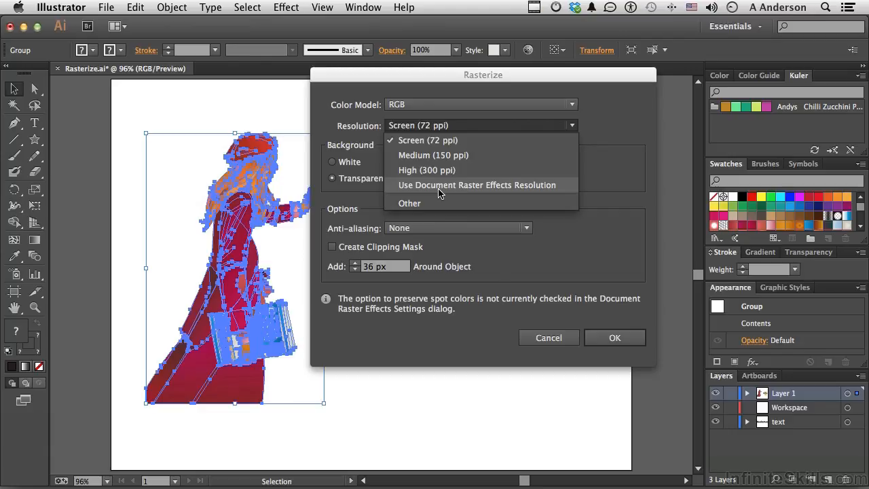
click(497, 339)
click(546, 337)
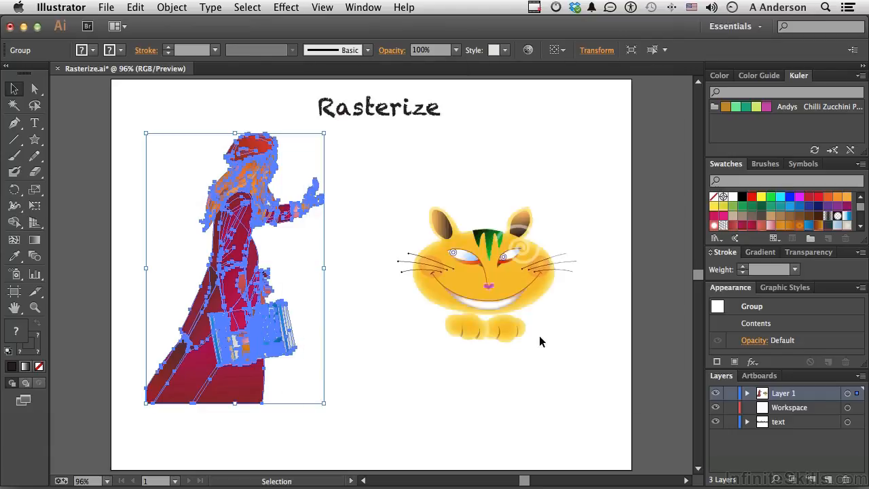
Check the Document Raster Effects Settings and close them without changes
click(286, 7)
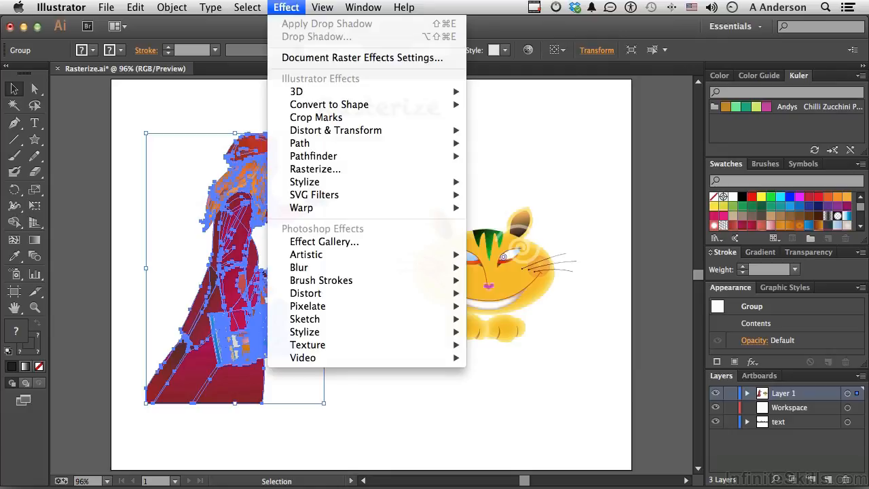
click(302, 58)
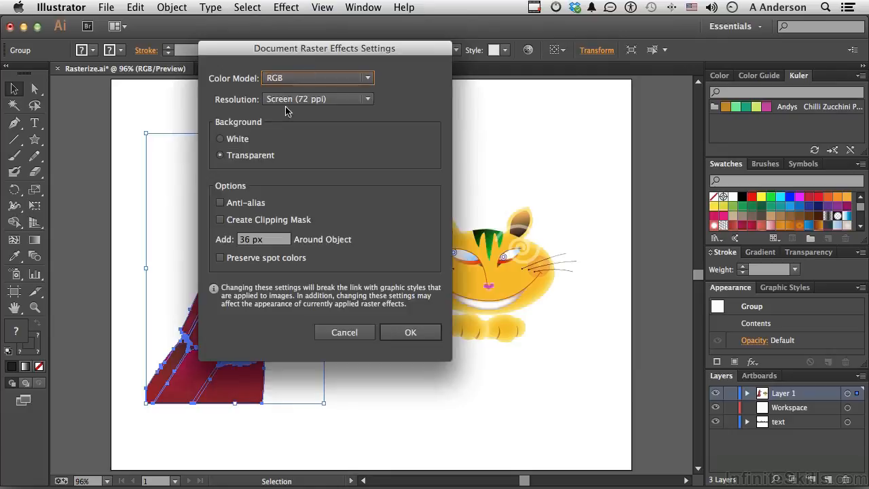
click(344, 332)
Apply the Rasterize effect to the woman group at High (300 ppi) with Art Optimized (Supersampling) anti-aliasing and deselect it
click(286, 7)
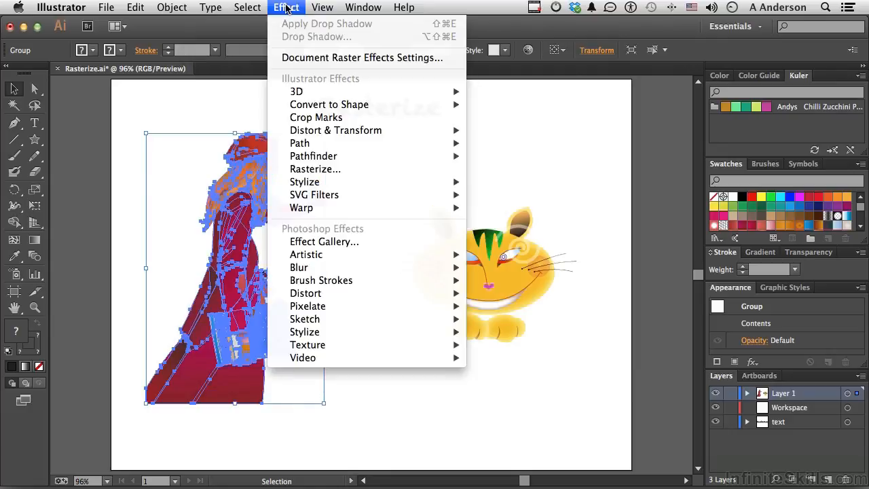
click(319, 169)
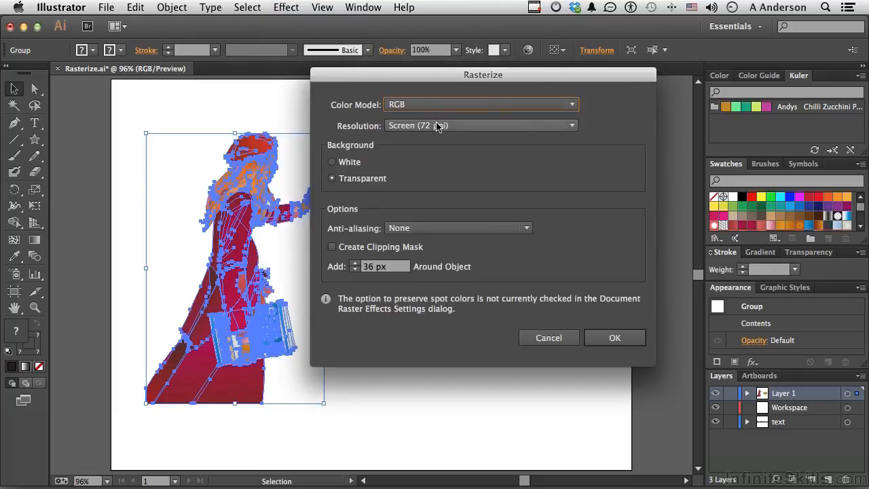
click(436, 127)
click(414, 169)
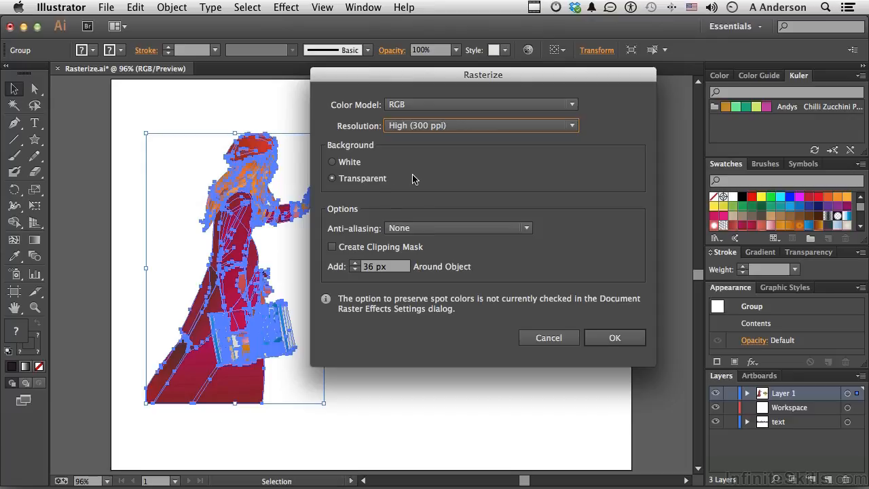
click(422, 228)
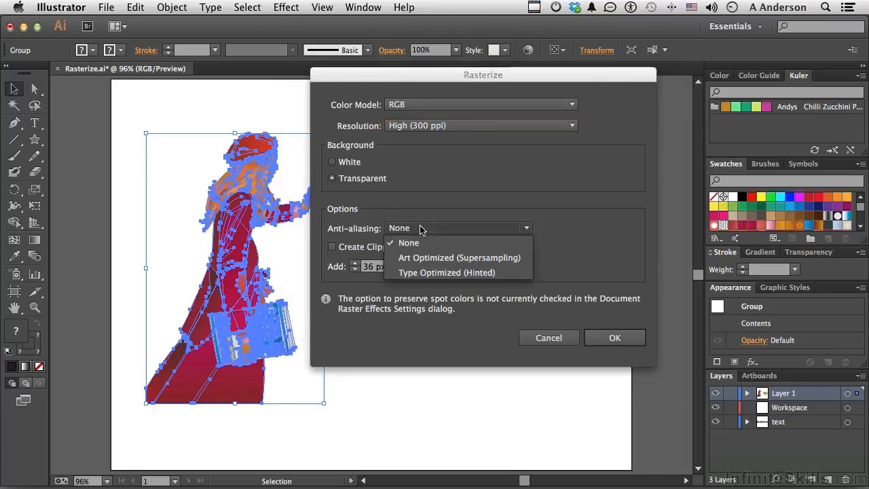
click(416, 262)
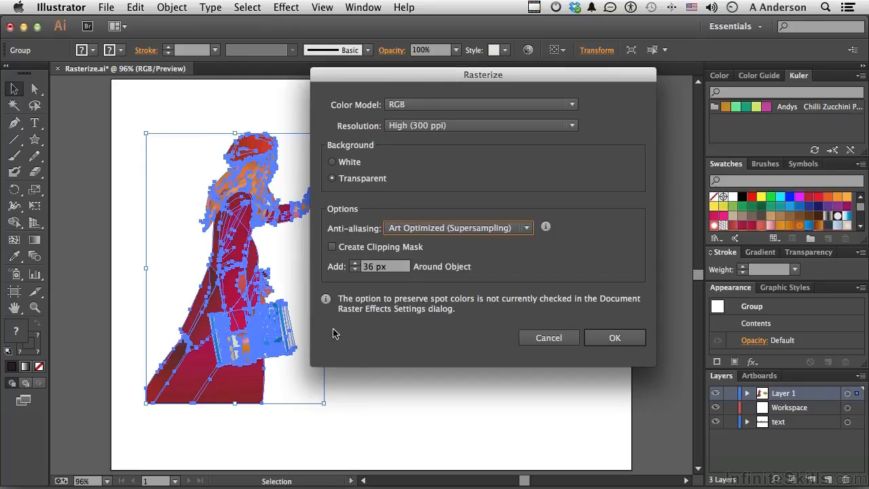
click(614, 336)
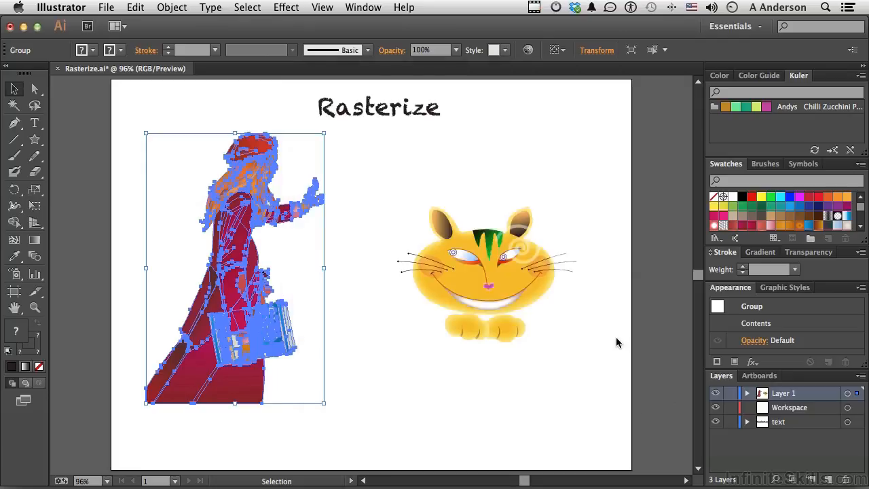
click(374, 337)
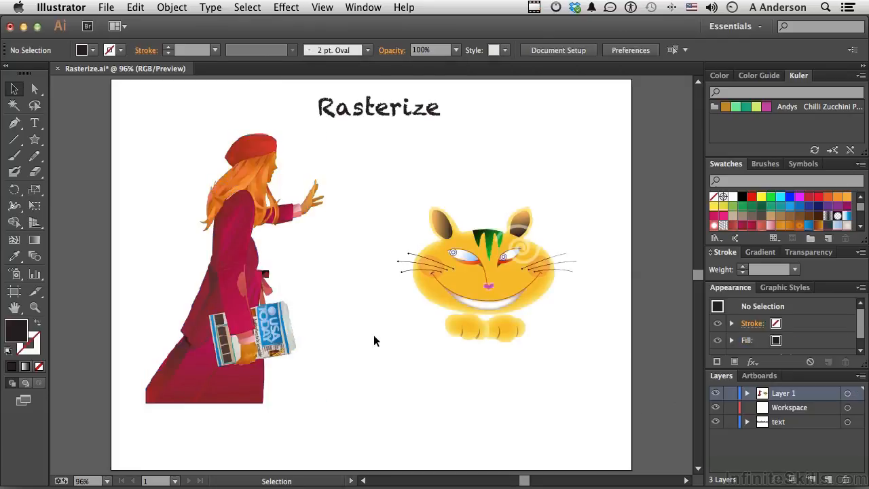
Examine the woman's outstretched hand up close, both unselected and with its paths selected, and return to the whole artboard
click(238, 289)
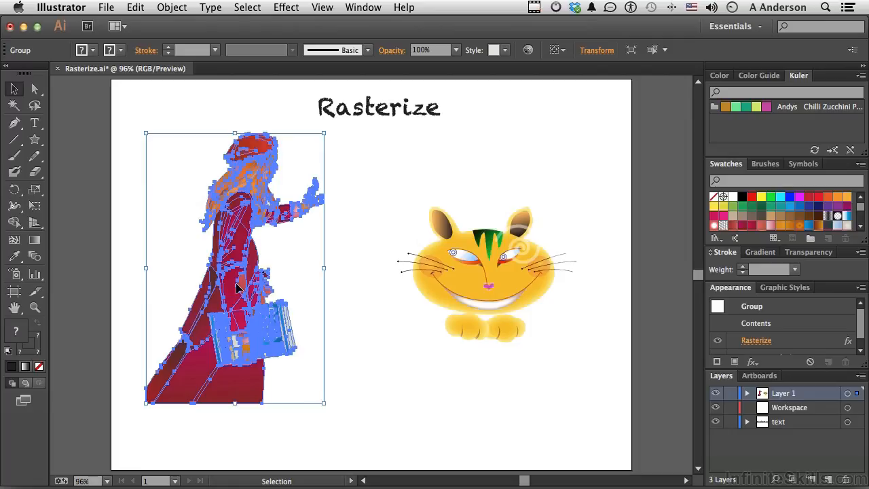
click(367, 323)
click(36, 309)
drag(290, 177, 336, 209)
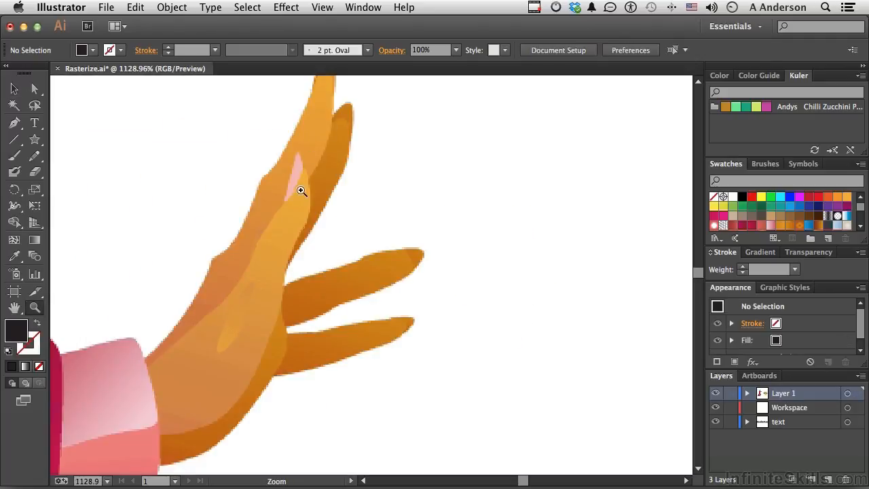
click(14, 88)
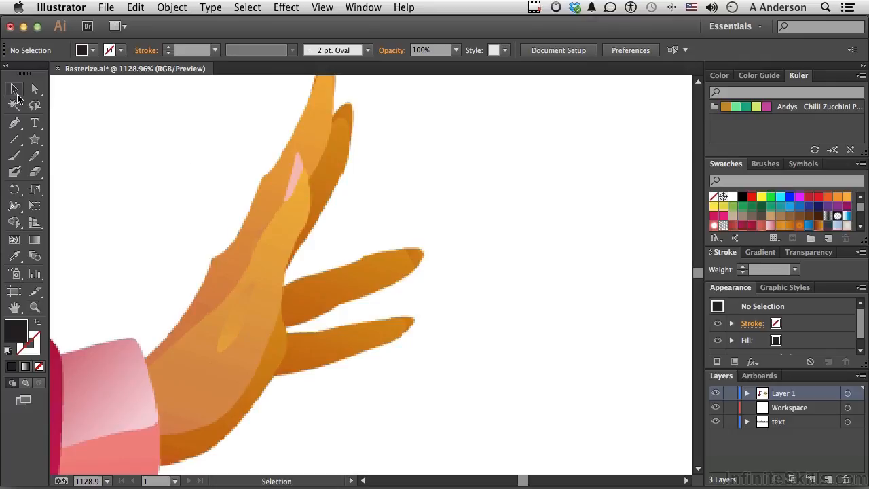
click(283, 246)
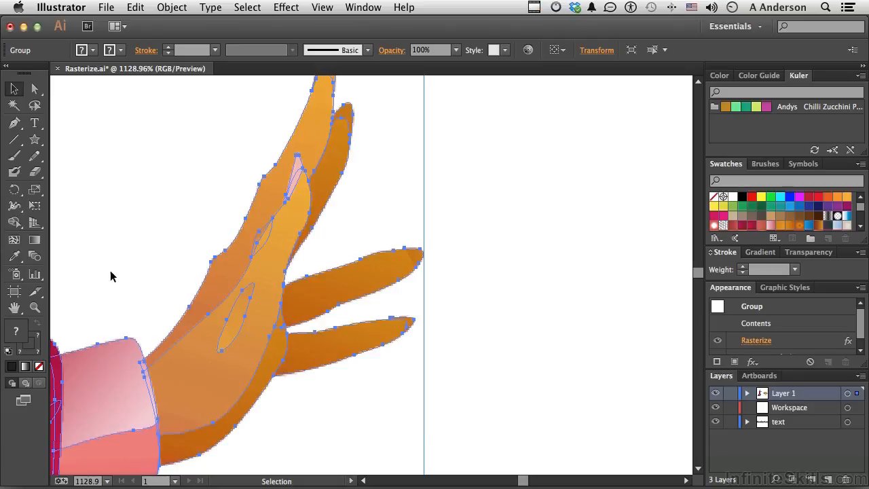
double_click(15, 308)
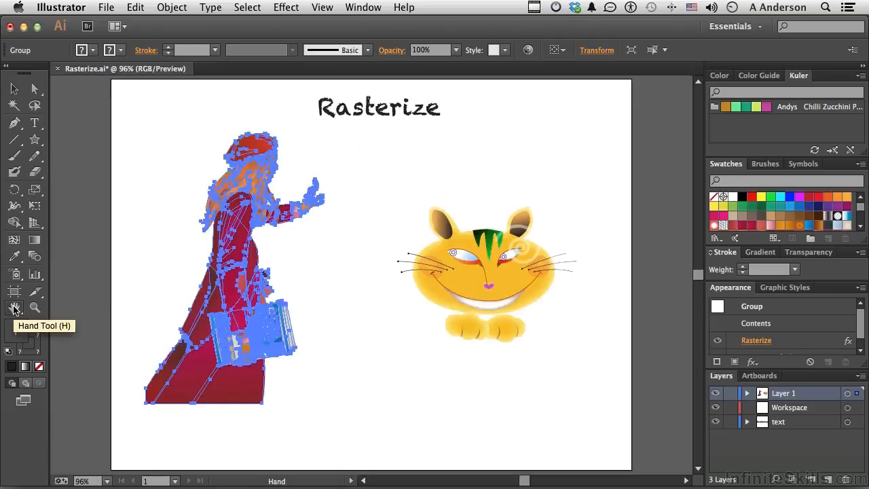
Apply the Rasterize effect to the cat group at Screen (72 ppi) and deselect it, keeping the cat enlarged at 300%
click(35, 308)
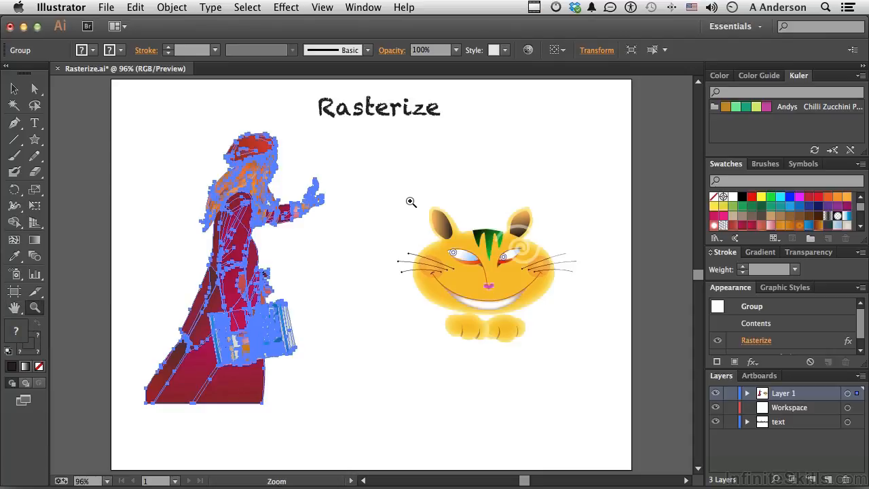
drag(408, 200, 566, 354)
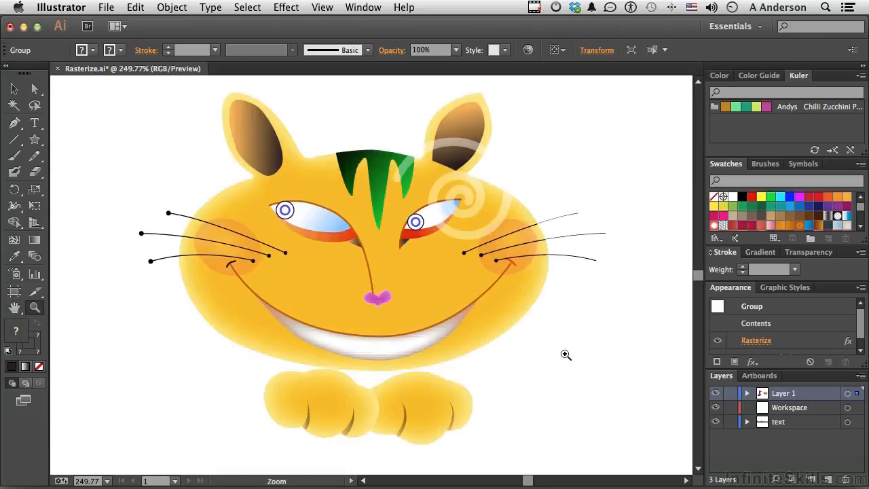
click(385, 290)
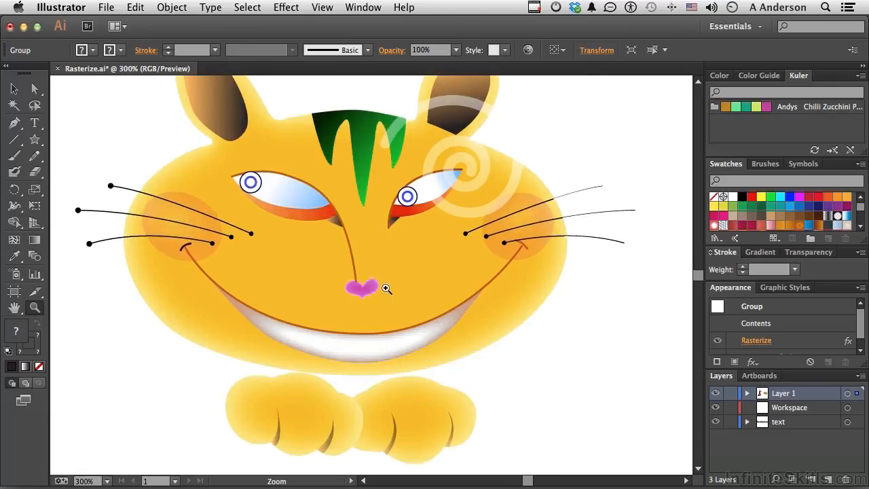
click(14, 89)
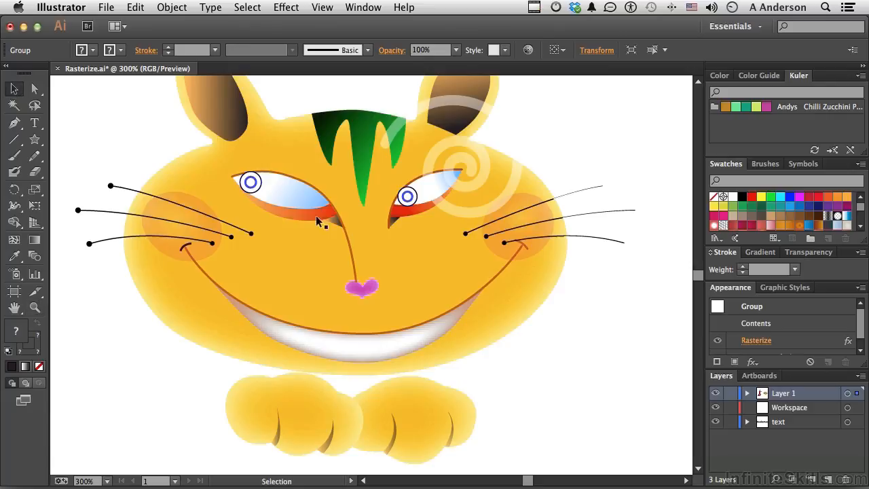
click(328, 224)
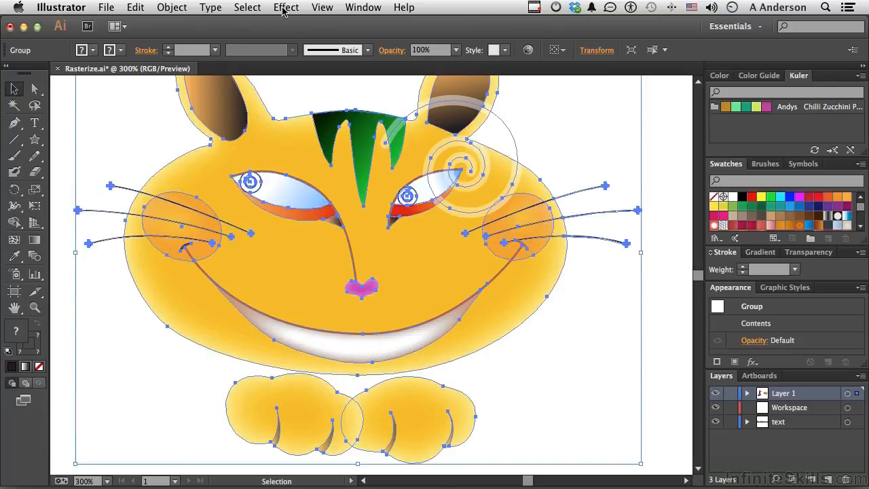
click(283, 8)
click(341, 169)
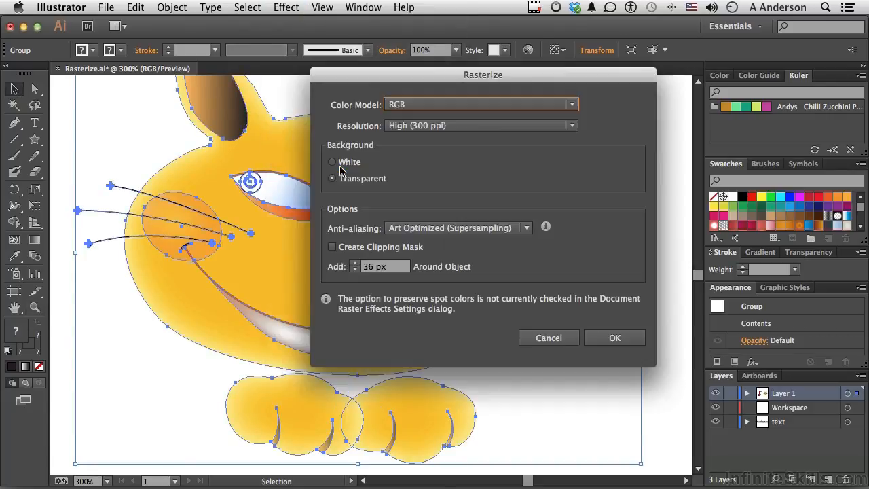
click(479, 127)
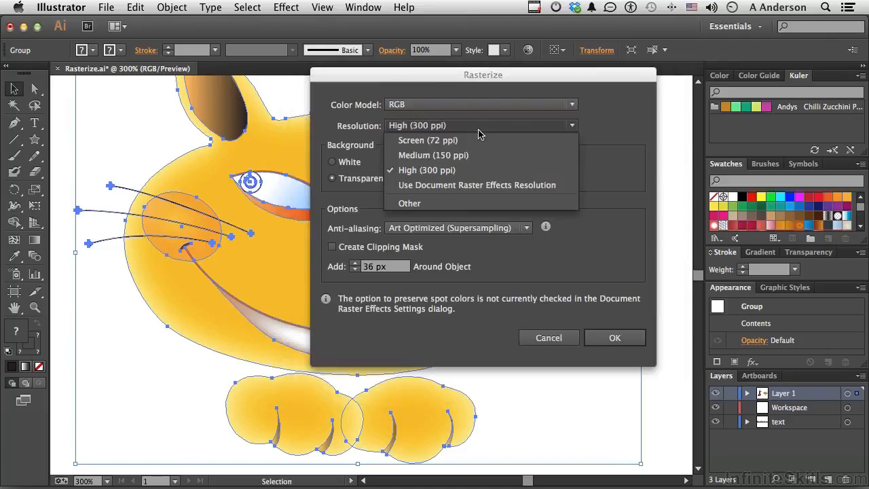
click(477, 141)
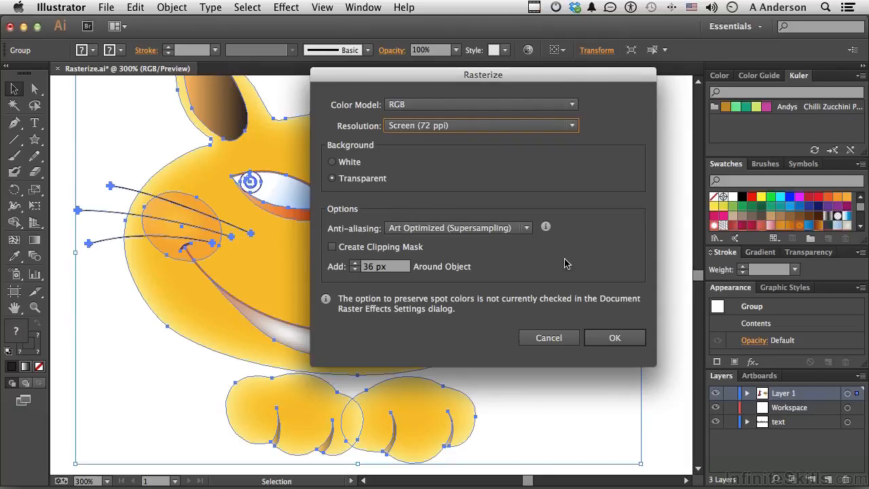
click(622, 338)
click(659, 333)
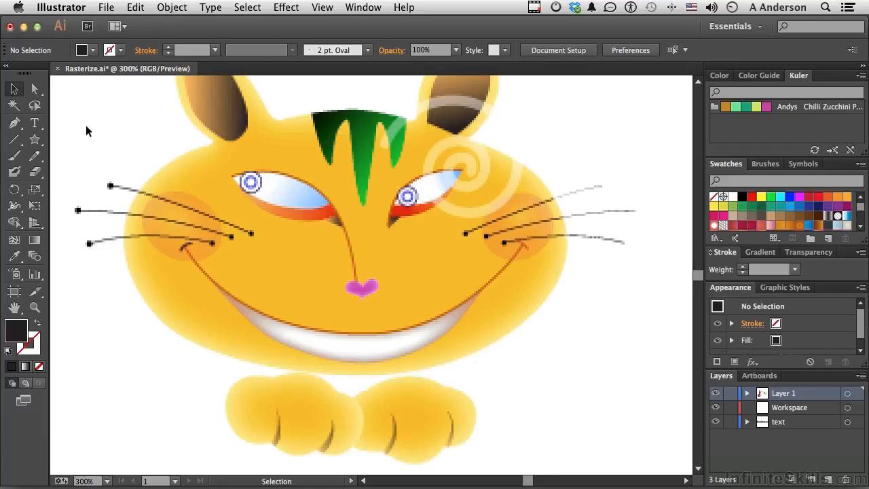
Isolate the rasterized cat group and select the pupil path and the gradient-filled eye shape of its left-hand eye in turn
click(250, 184)
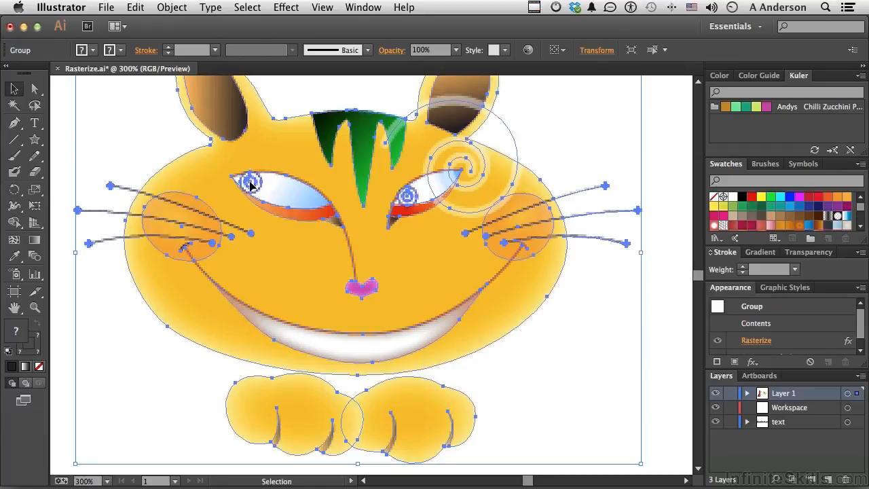
double_click(250, 181)
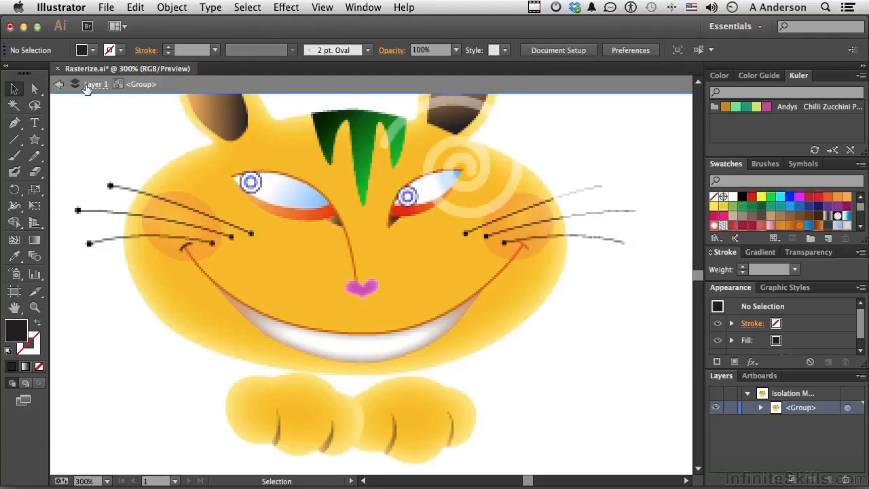
click(250, 184)
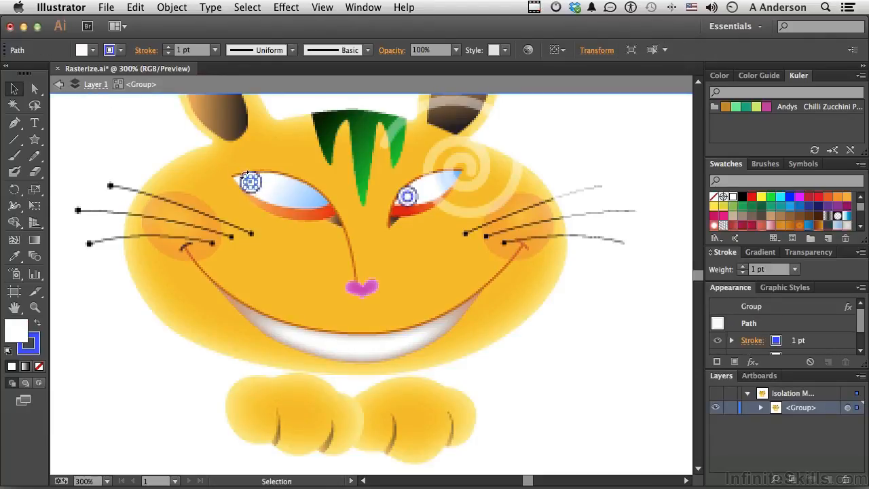
click(278, 195)
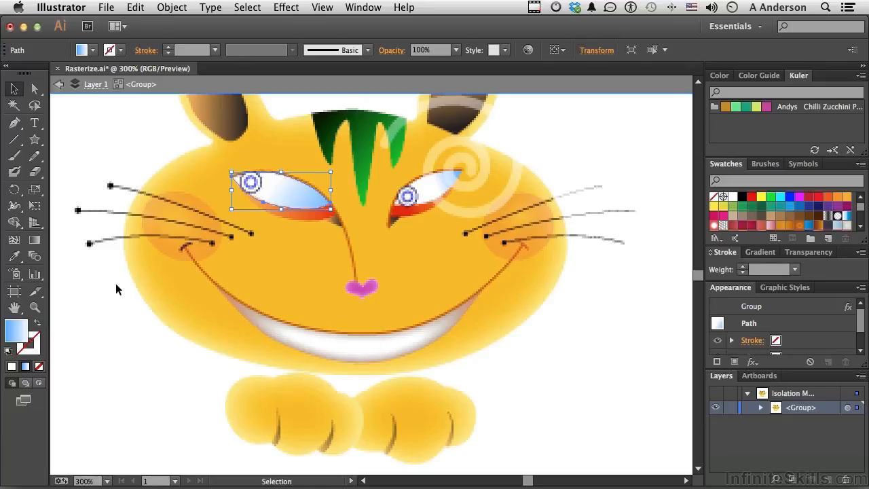
Fit the whole artboard in view and exit the cat group's isolation mode with nothing selected
double_click(16, 308)
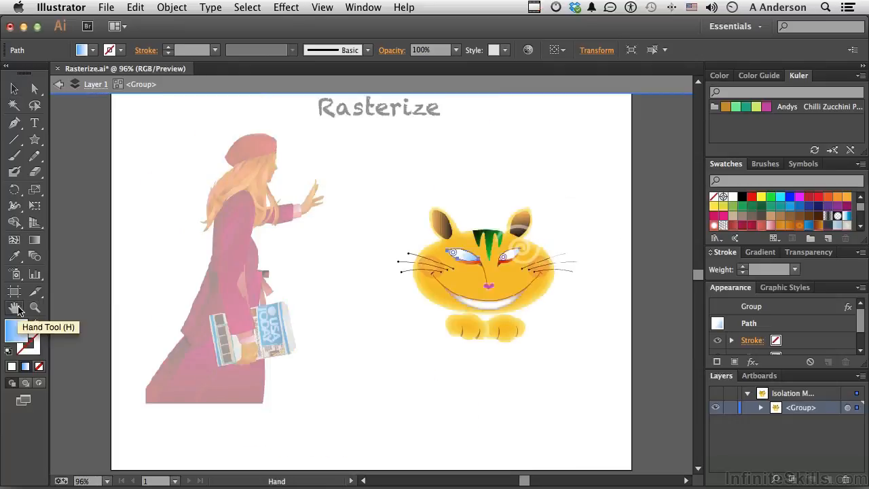
click(15, 89)
double_click(121, 123)
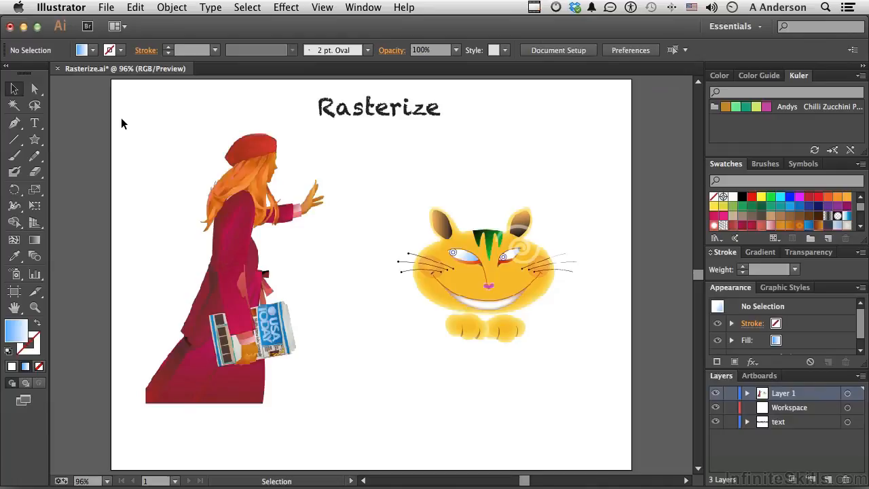